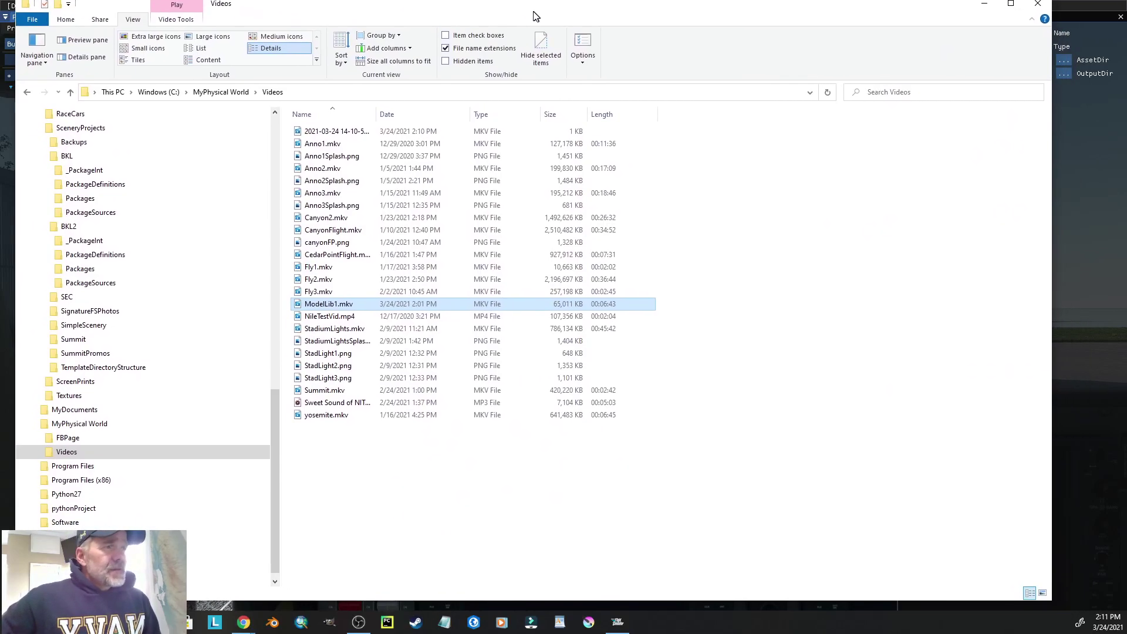
pyautogui.click(89, 219)
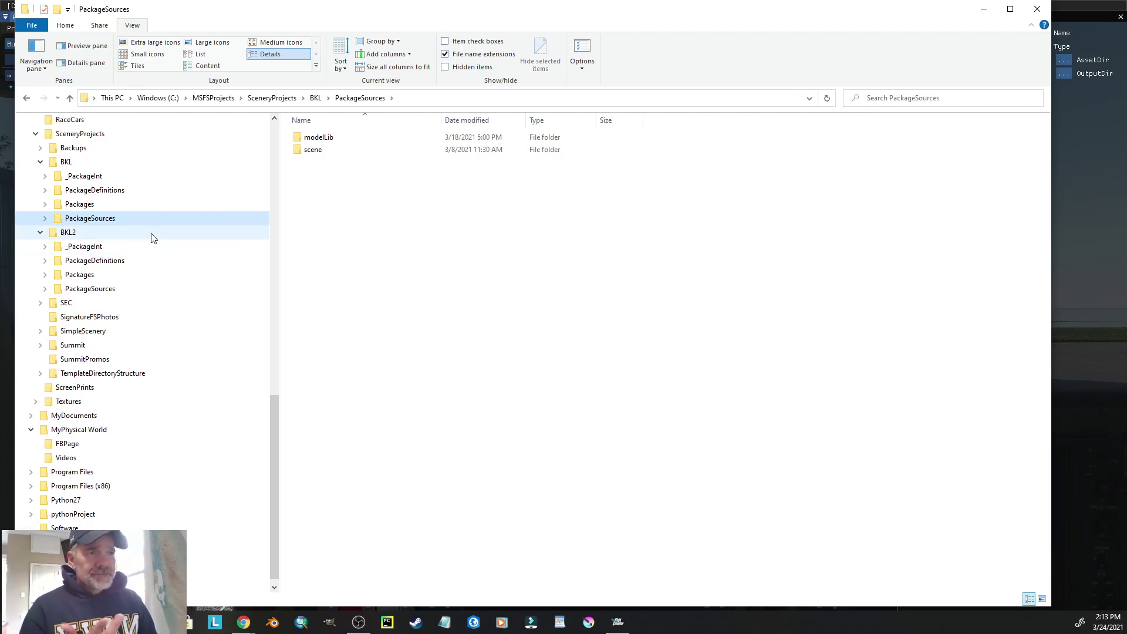
# Step: Open BKL2's PackageSources folder to show its bkl2_modelLib and scene subfolders
pyautogui.click(80, 292)
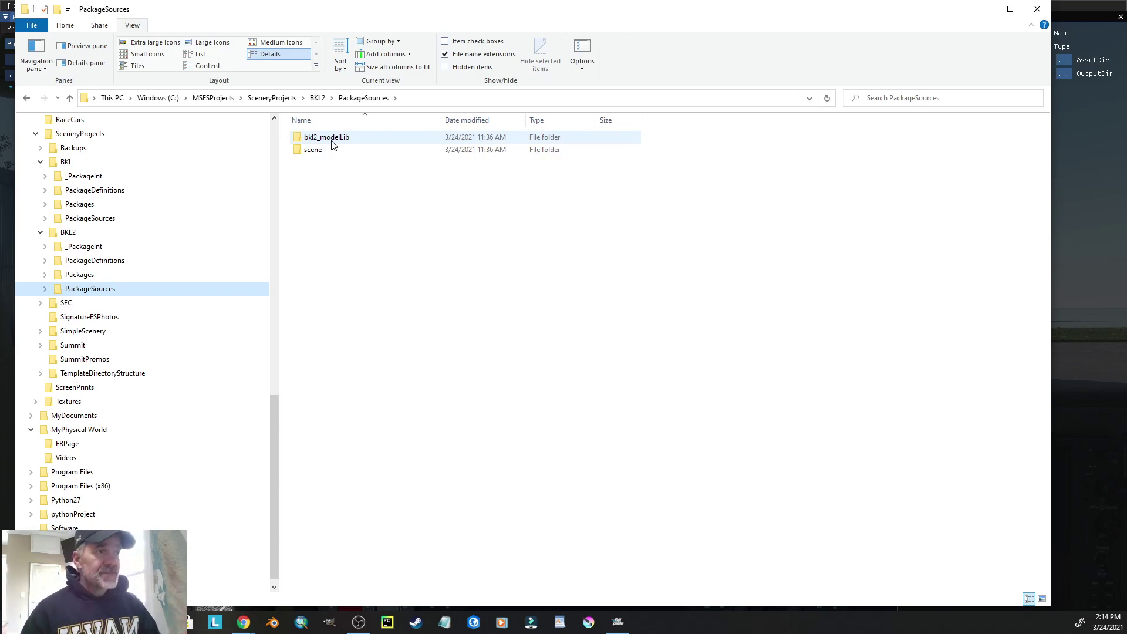
# Step: Select the BKL project's mymodellib asset, sourced from PackageSources\modelLib\ with output scenery\mycompany\
pyautogui.moveTo(848, 18); pyautogui.dragTo(0, 176)
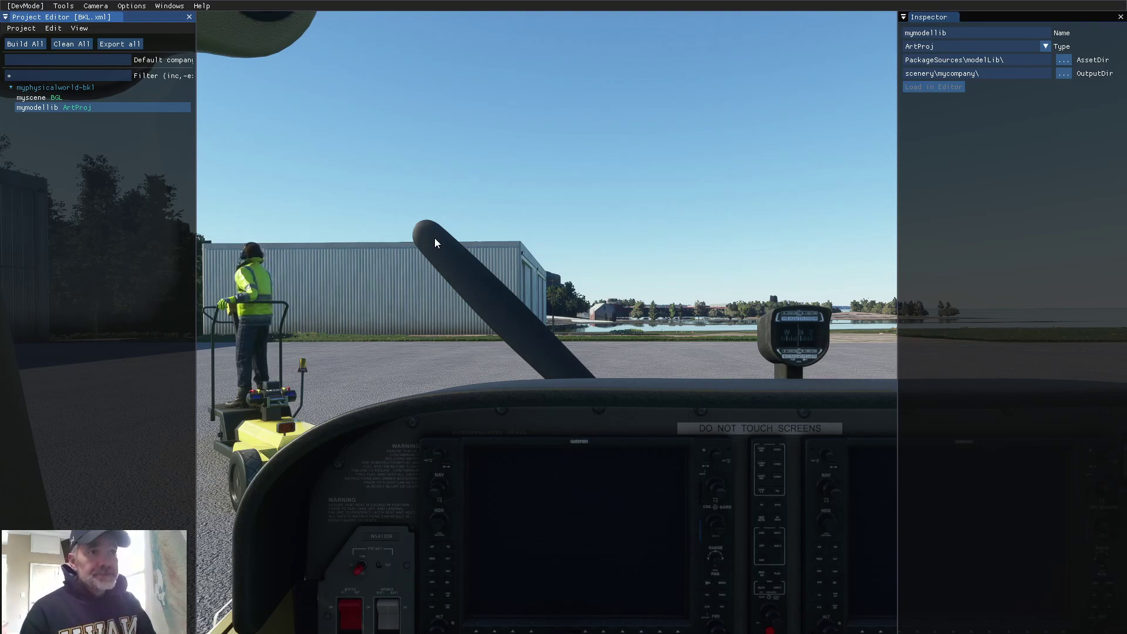
pyautogui.click(31, 108)
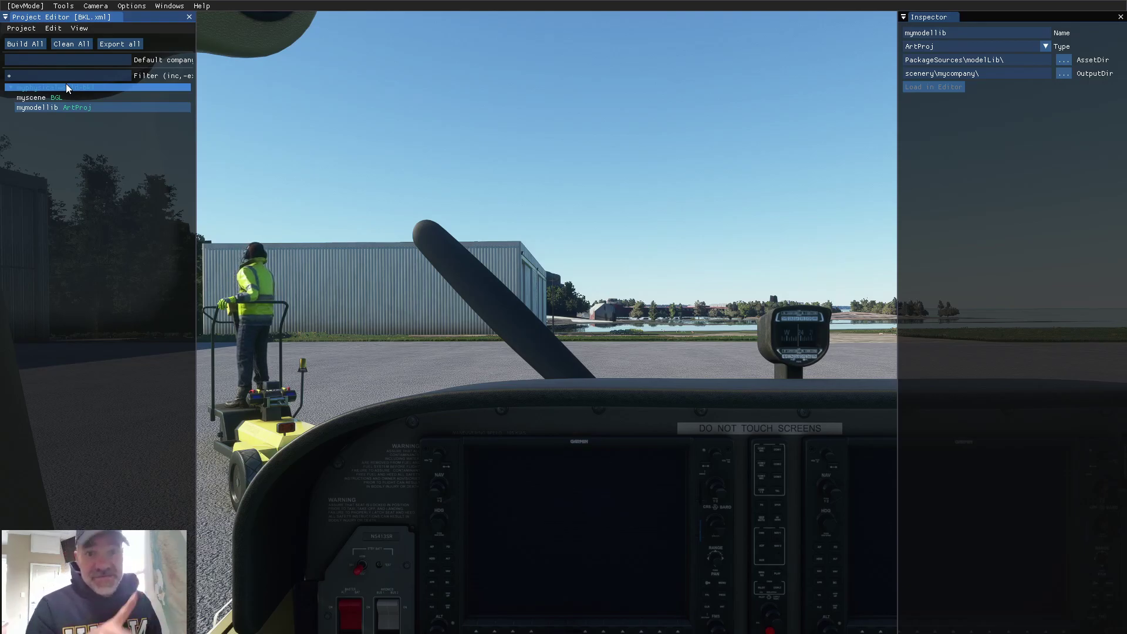
# Step: Close the currently loaded BKL project in the Project Editor
pyautogui.click(23, 28)
pyautogui.click(24, 73)
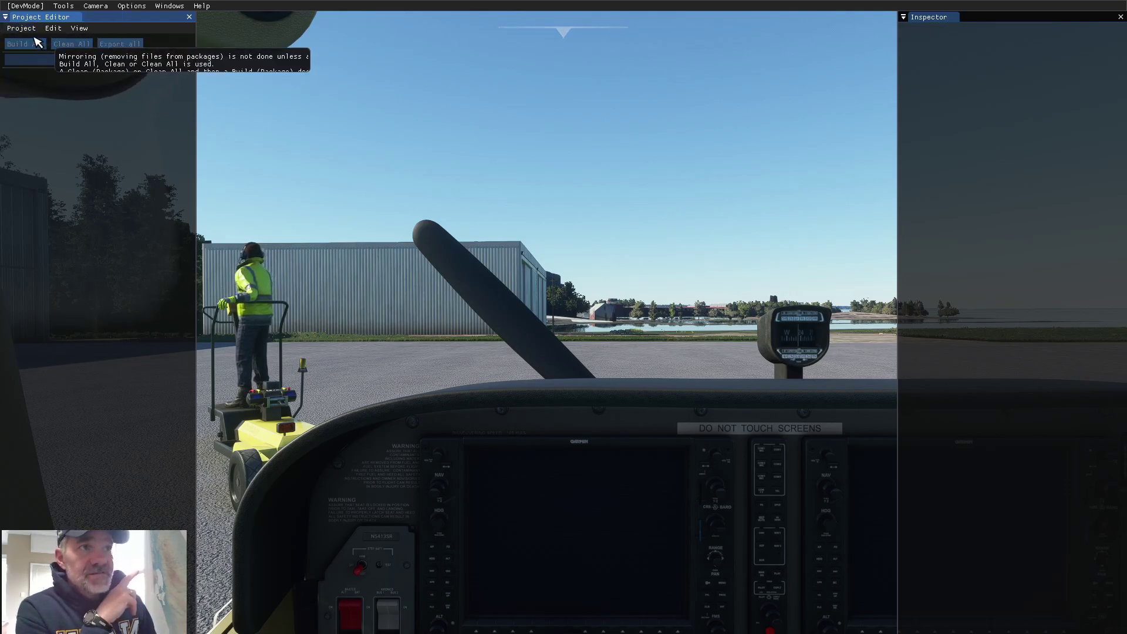
pyautogui.click(21, 28)
# Step: Open the BKL2.xml project from the BKL2 folder
pyautogui.click(22, 53)
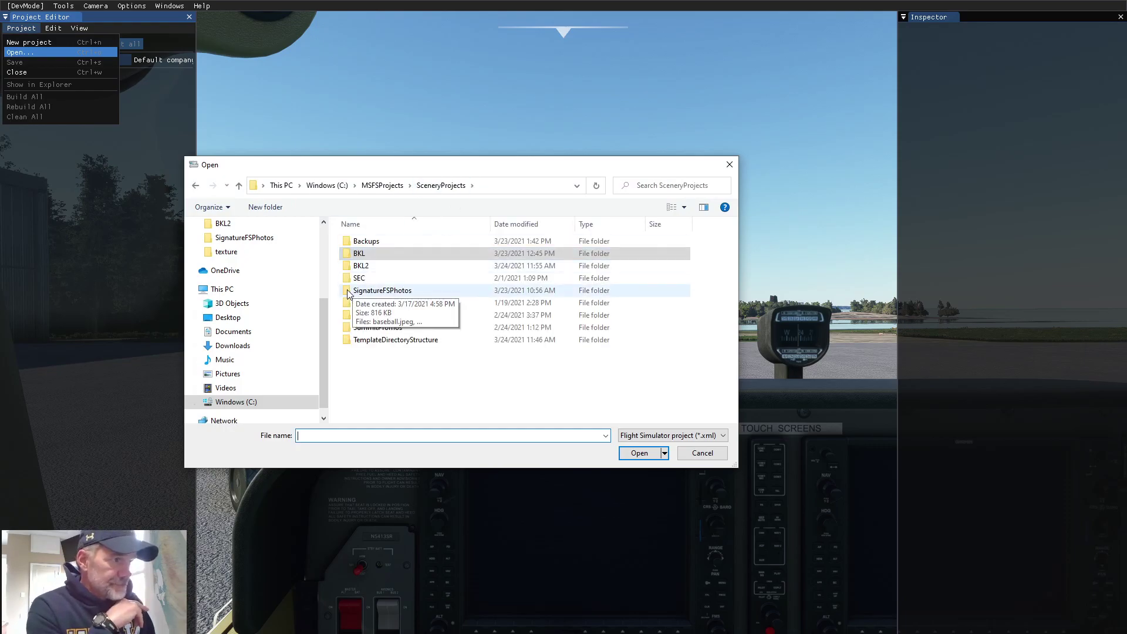
pyautogui.doubleClick(363, 266)
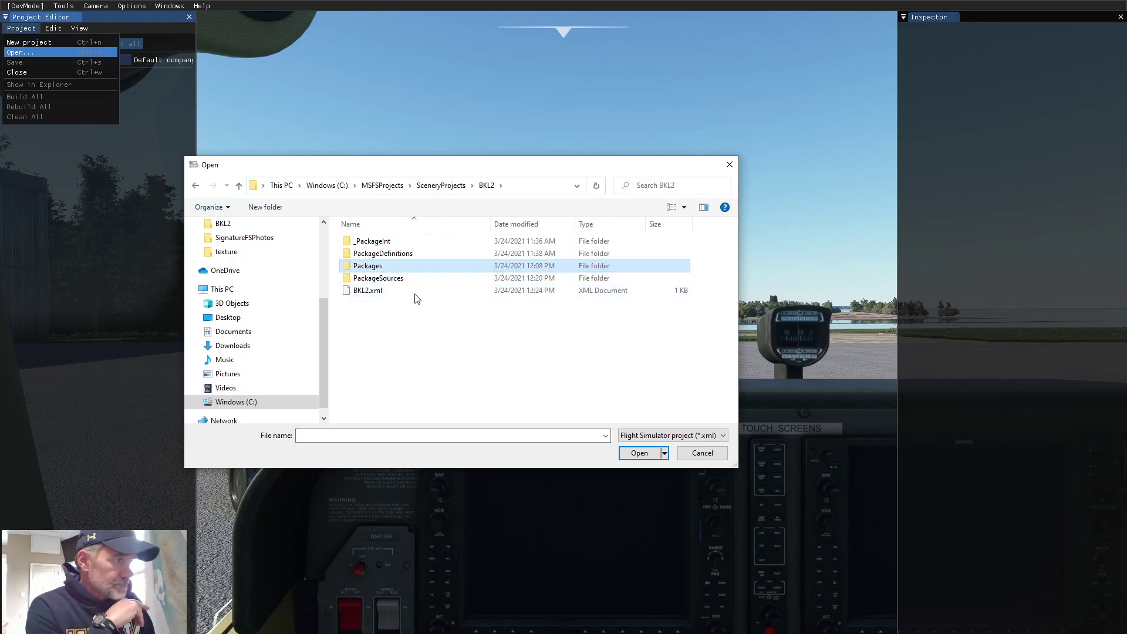
pyautogui.click(379, 291)
pyautogui.click(639, 454)
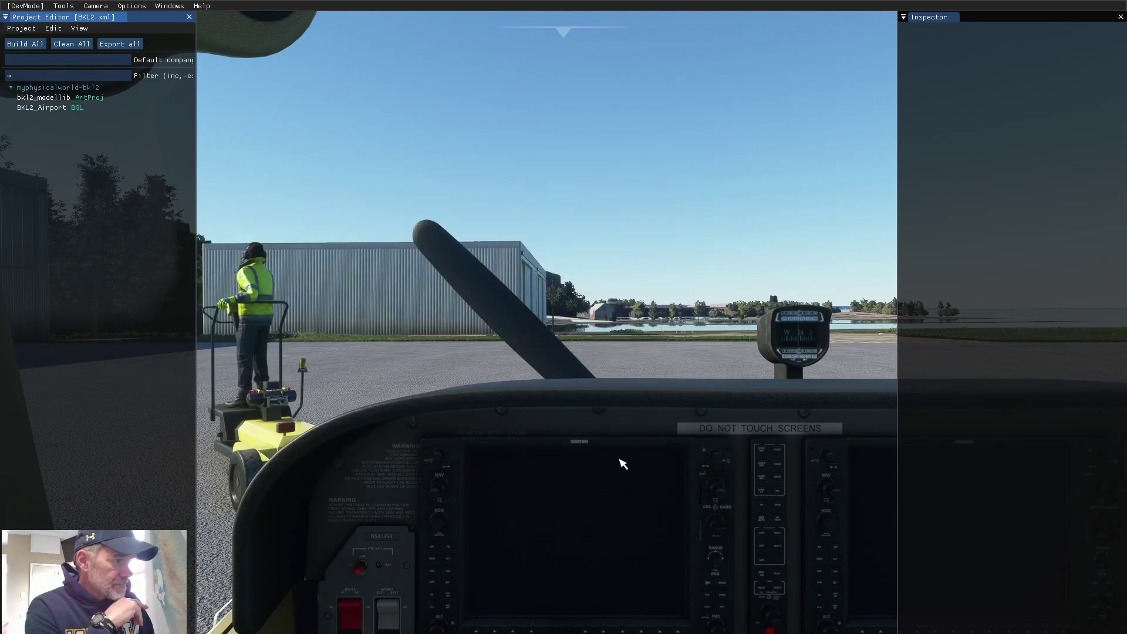
# Step: Select bkl2_modellib to show its AssetDir PackageSources\bkl2_modelLib\ and output scenery\mycompany\
pyautogui.click(62, 97)
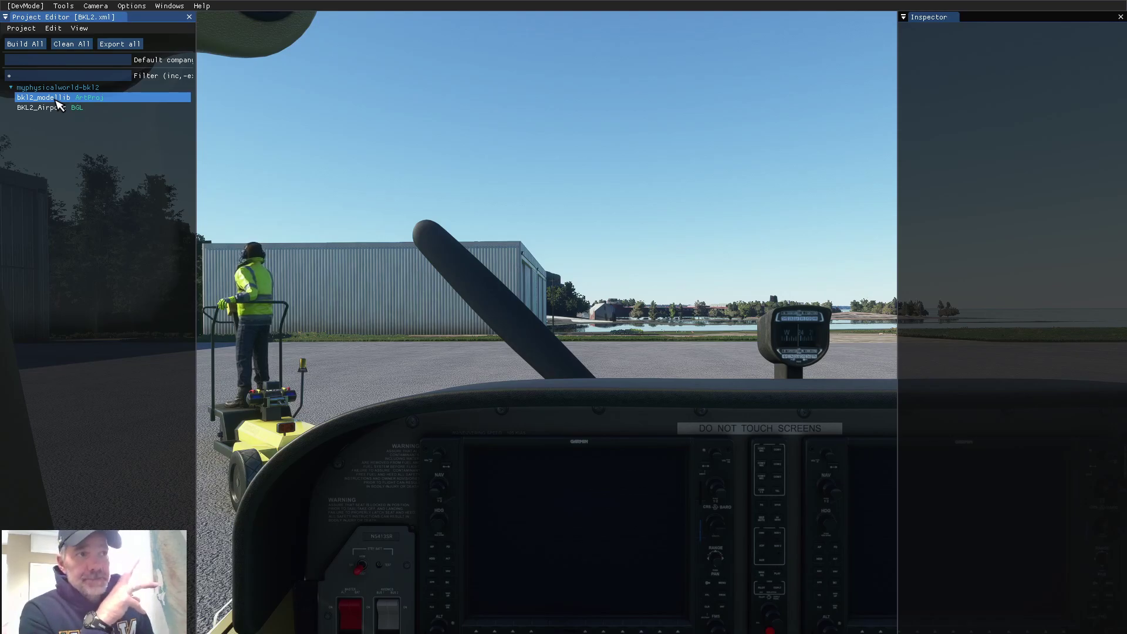
pyautogui.click(32, 108)
pyautogui.click(26, 99)
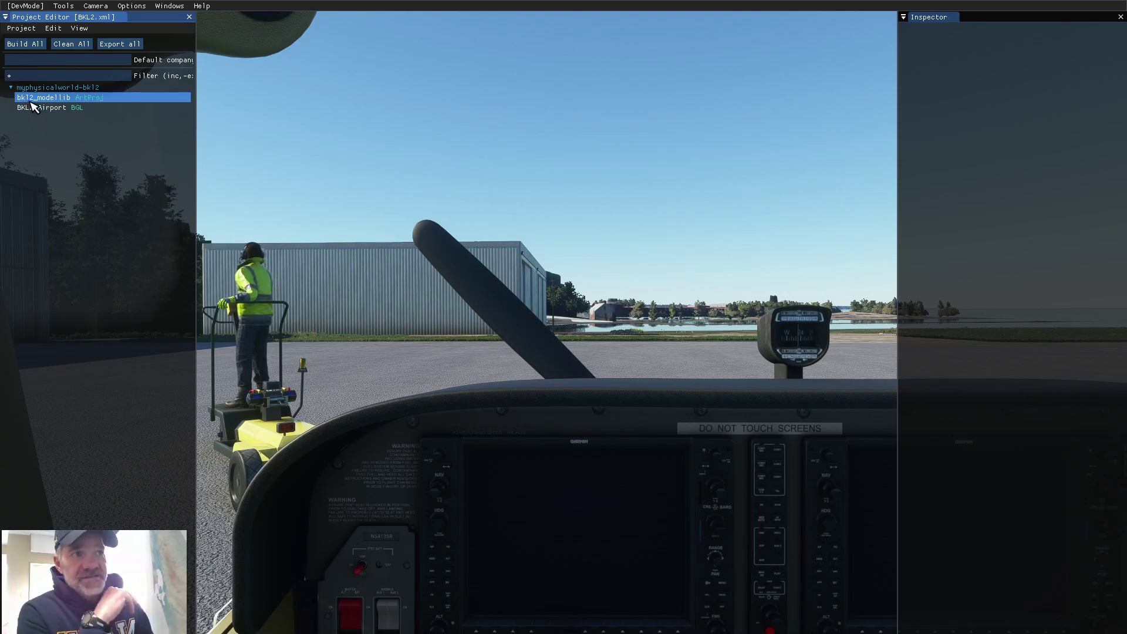
pyautogui.click(39, 108)
pyautogui.click(53, 100)
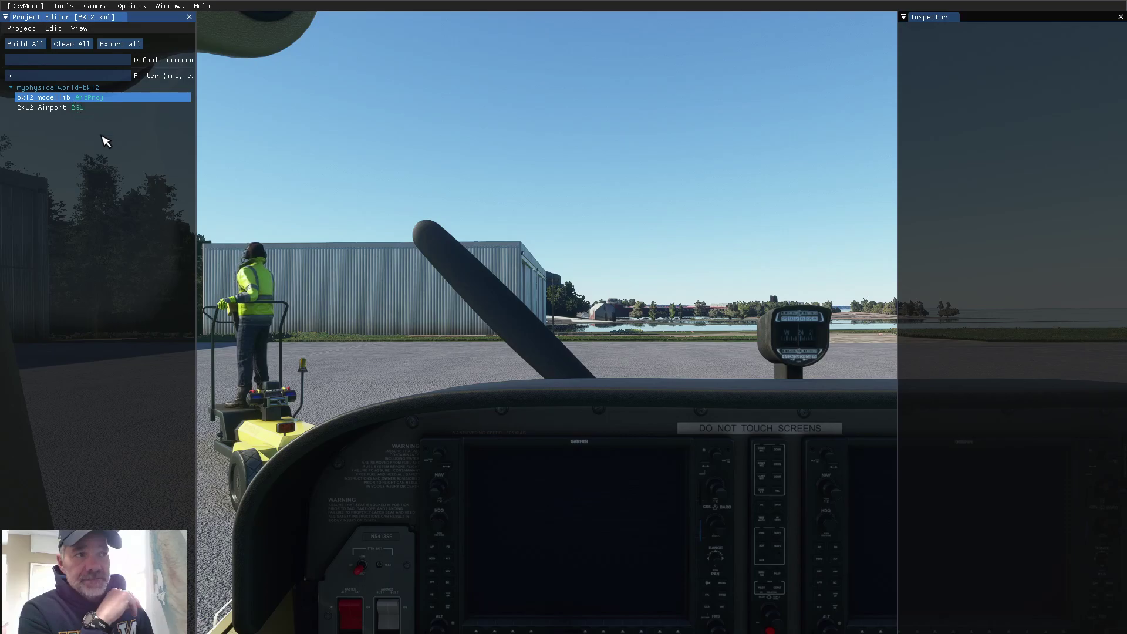
pyautogui.click(101, 108)
pyautogui.click(100, 97)
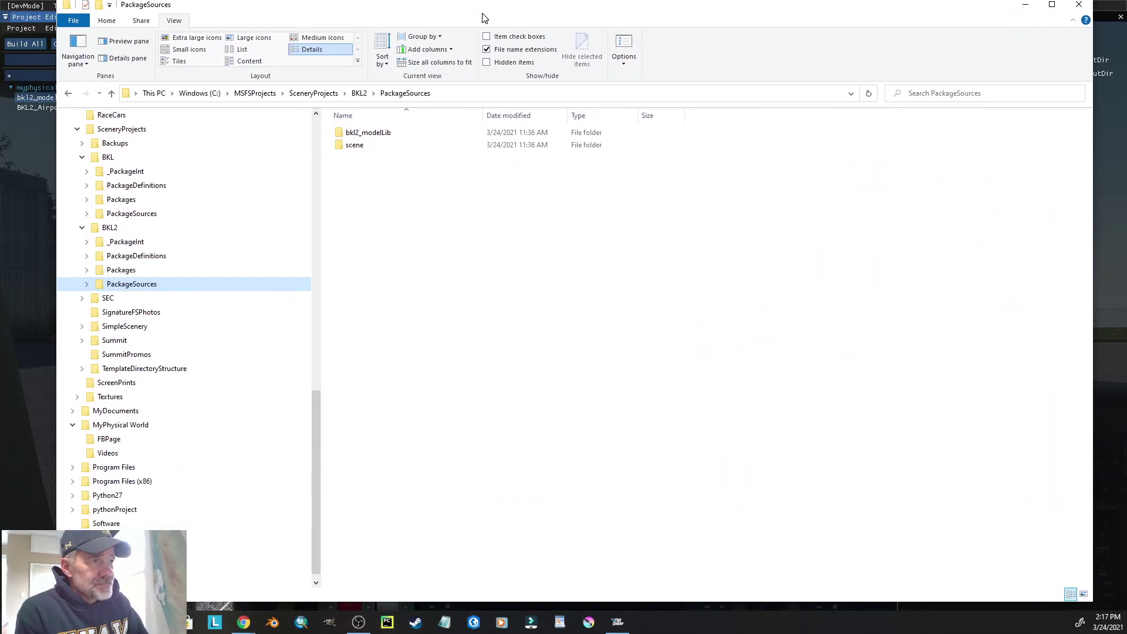
# Step: Browse to BKL\Packages\myphysicalworld-bkl\scenery\mycompany, which holds modelLib.BGL
pyautogui.moveTo(483, 18); pyautogui.dragTo(440, 22)
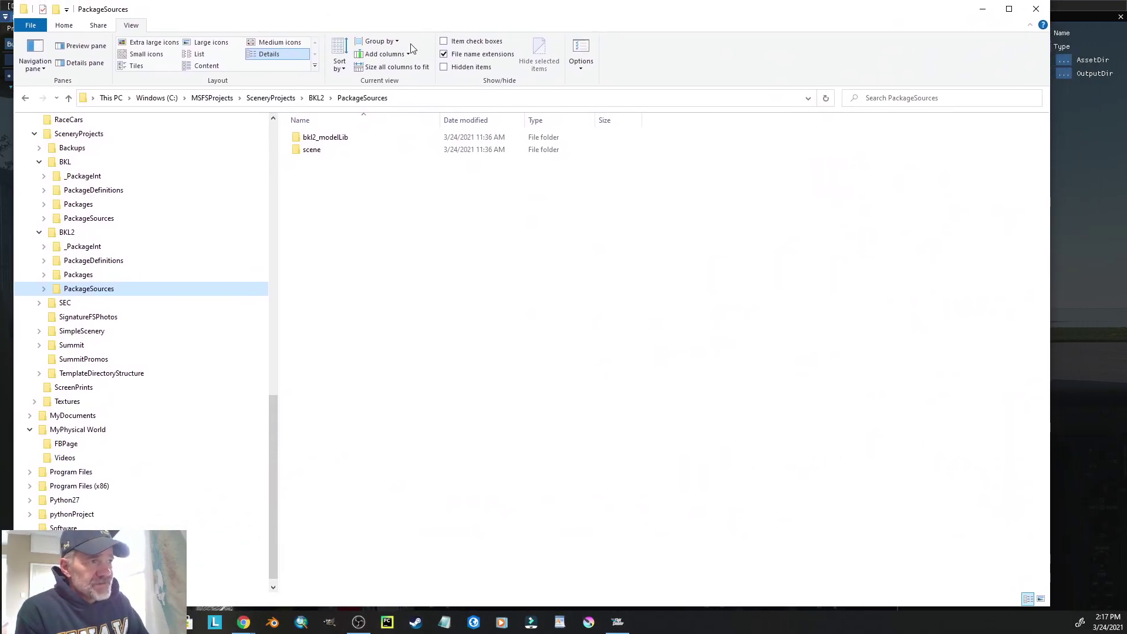
pyautogui.click(283, 99)
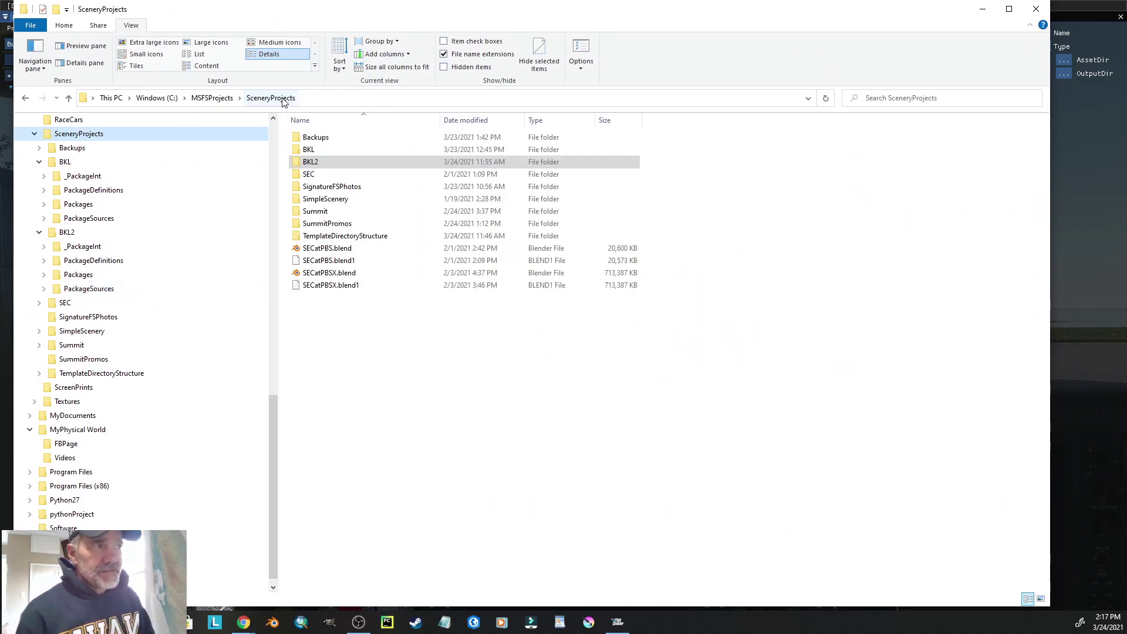
pyautogui.doubleClick(310, 151)
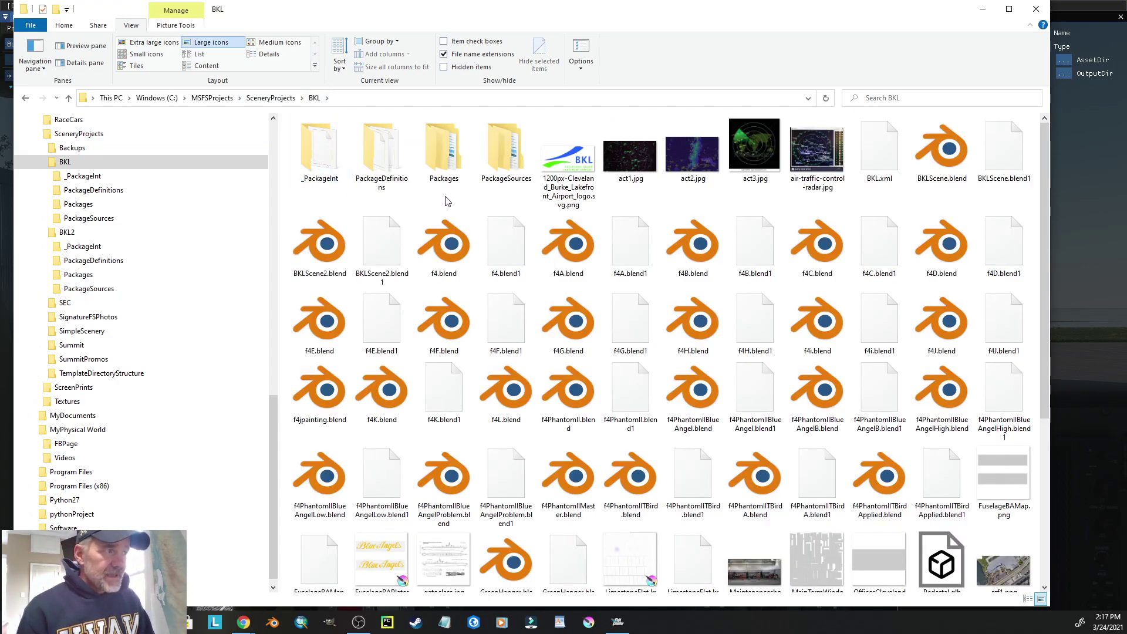
pyautogui.doubleClick(447, 155)
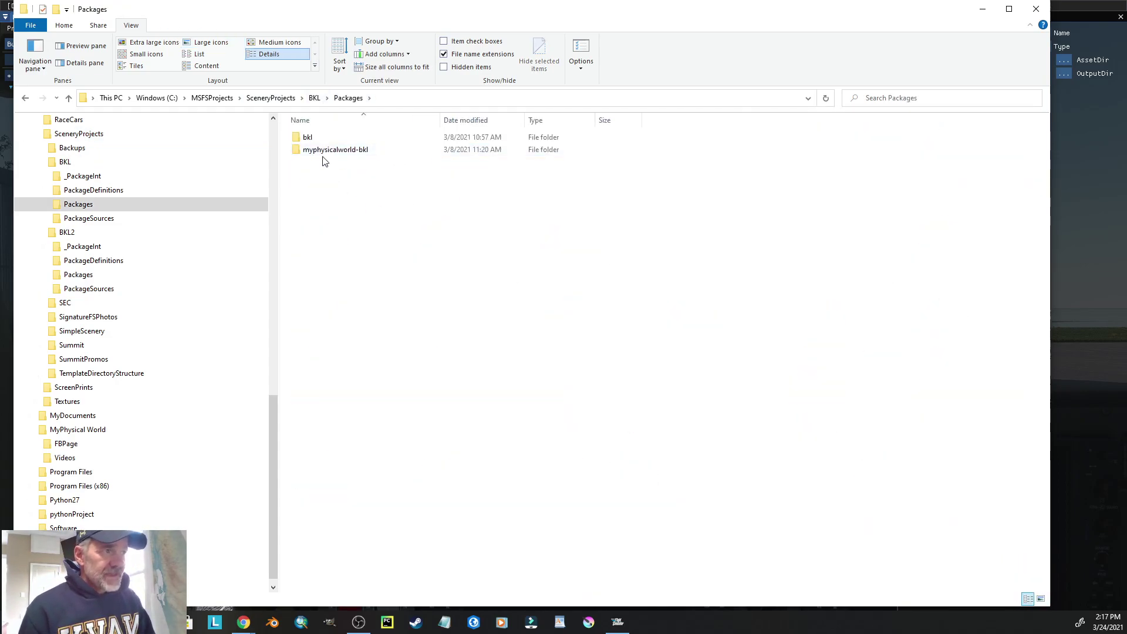
pyautogui.doubleClick(322, 152)
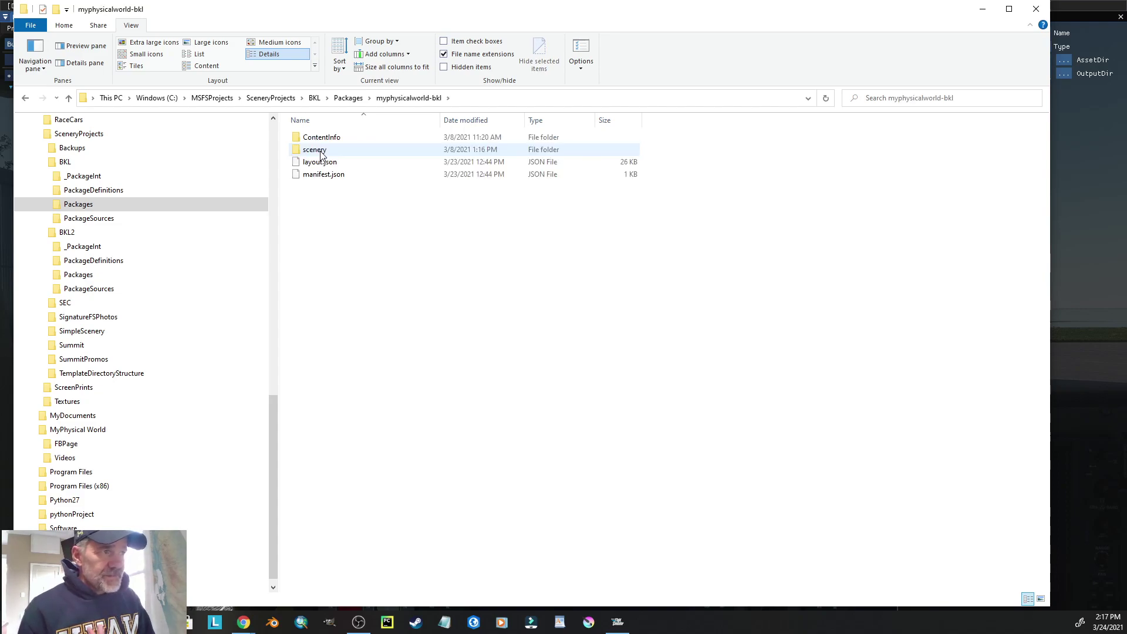
pyautogui.doubleClick(320, 151)
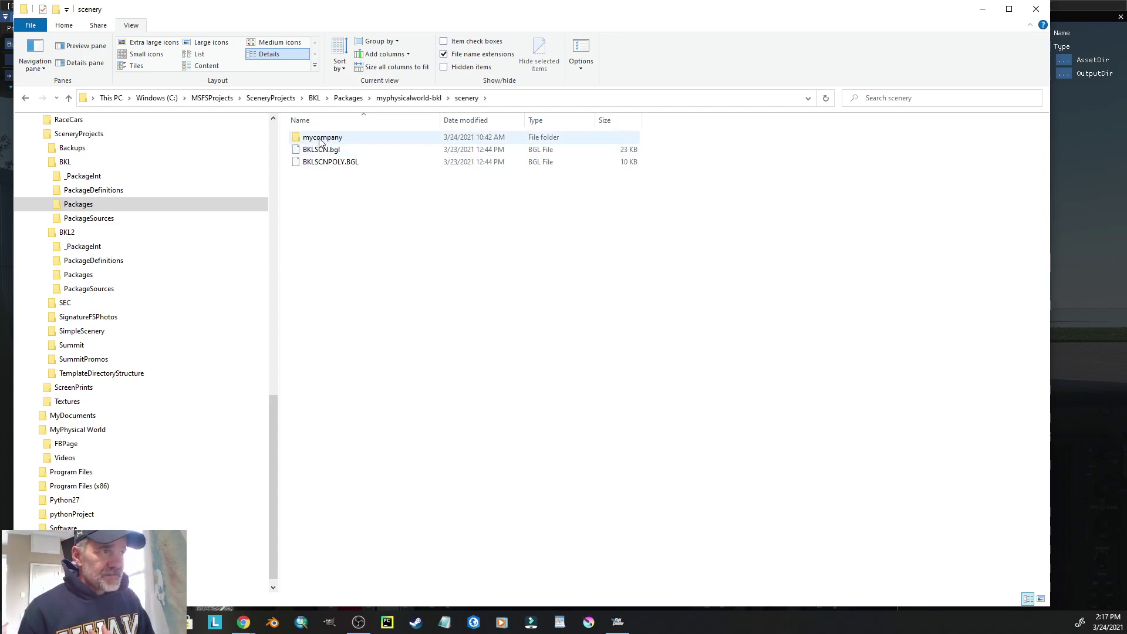
pyautogui.doubleClick(320, 140)
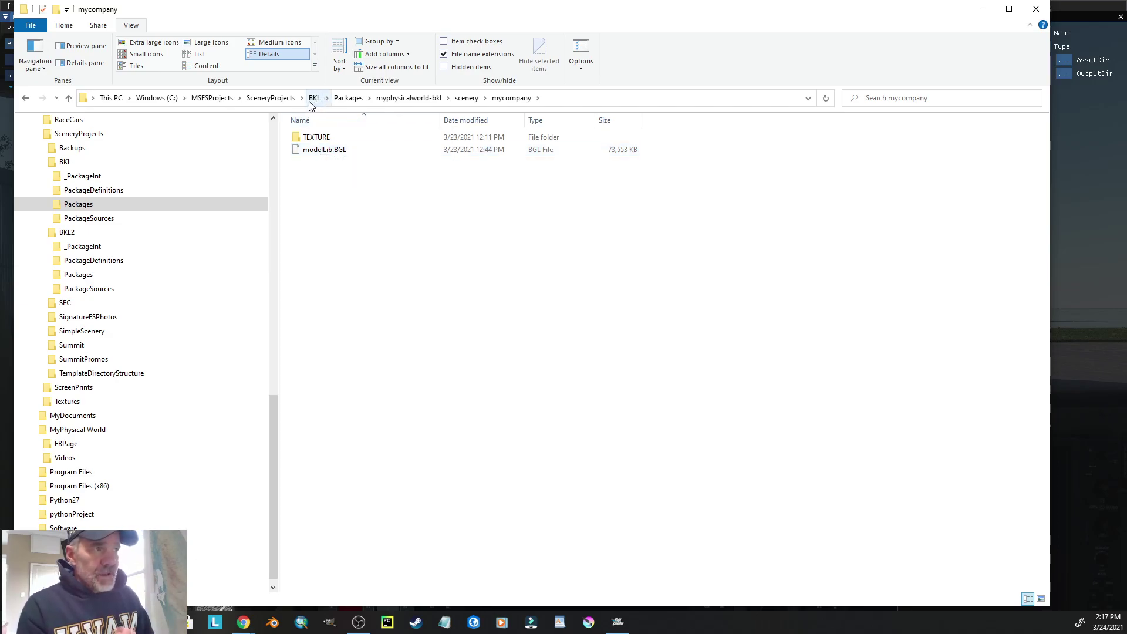
# Step: Browse to BKL2\Packages\myphysicalworld-bkl2\scenery\mycompany to confirm bkl2_modelLib.BGL exists
pyautogui.click(283, 100)
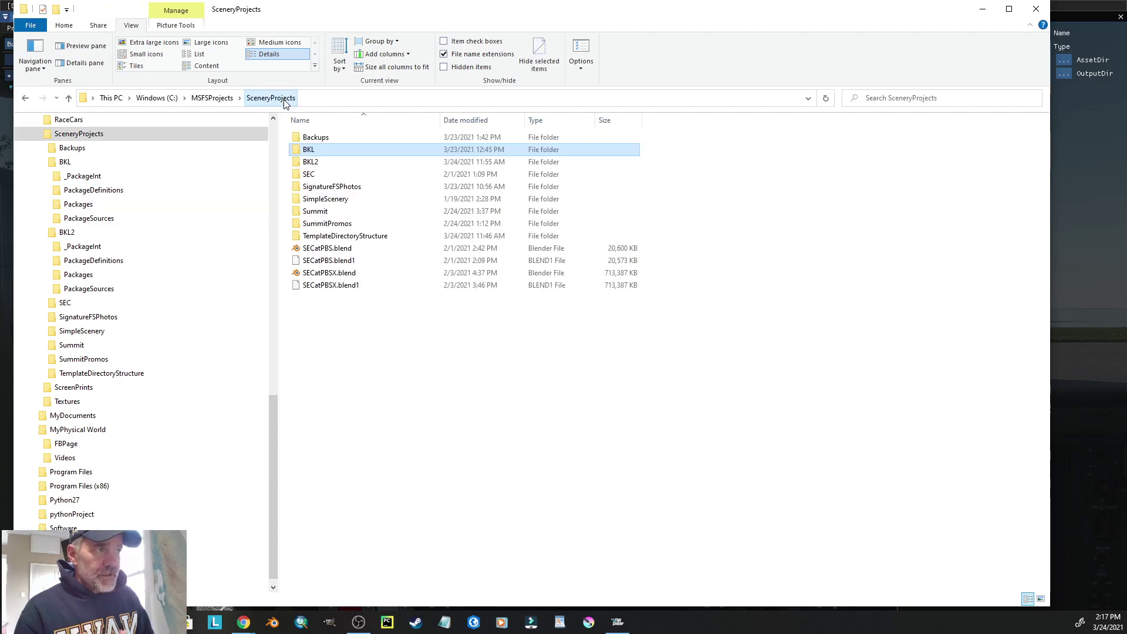
pyautogui.doubleClick(311, 162)
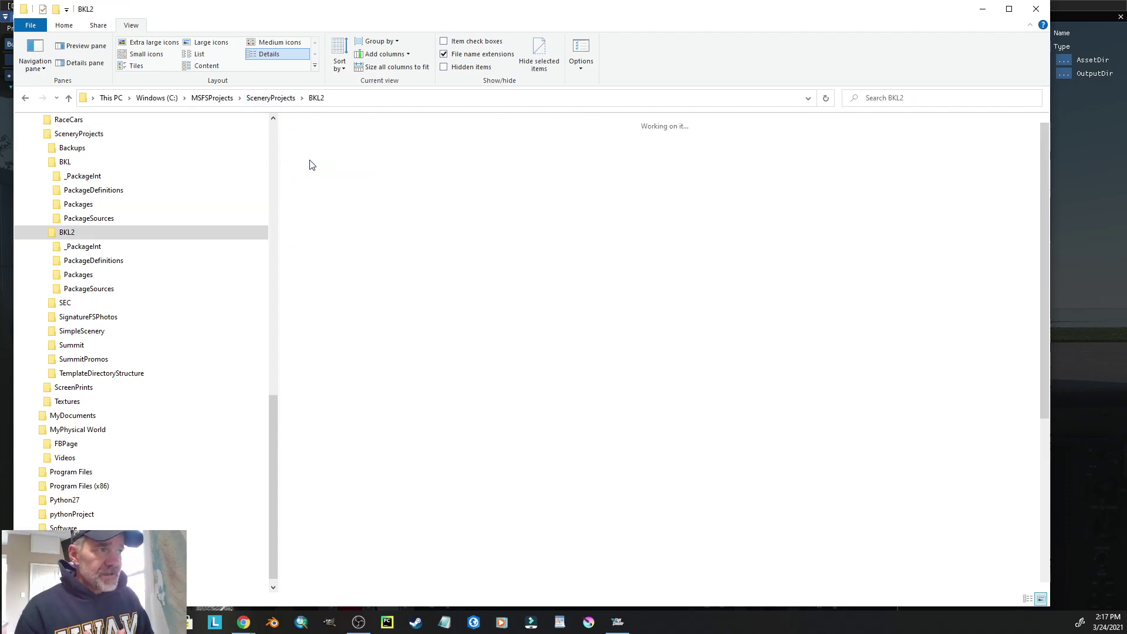
pyautogui.doubleClick(446, 163)
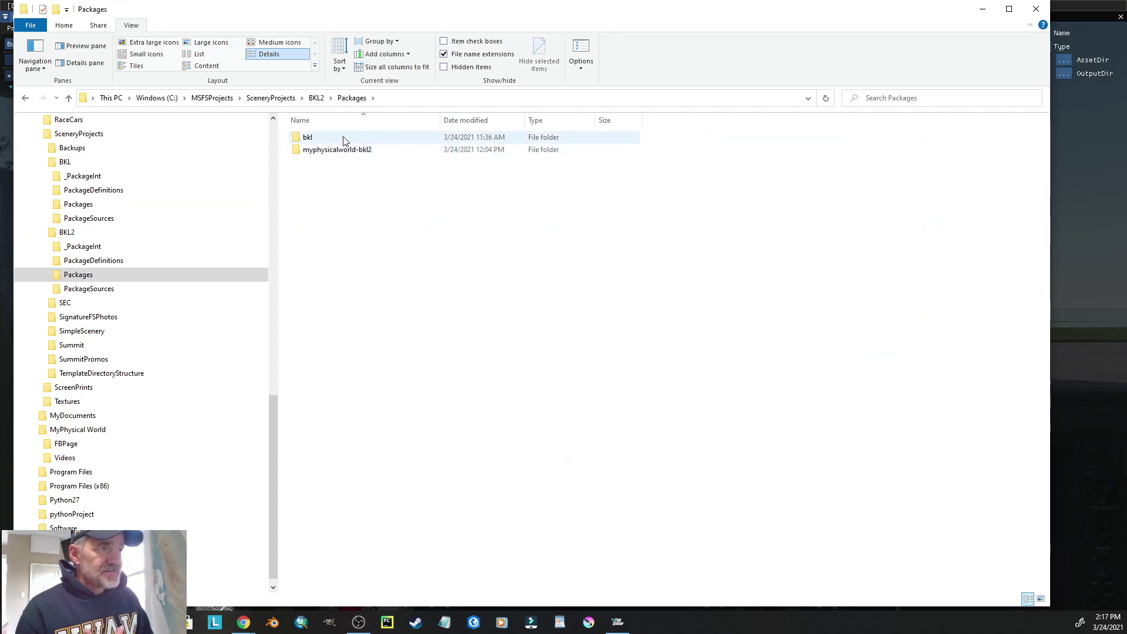
pyautogui.doubleClick(323, 151)
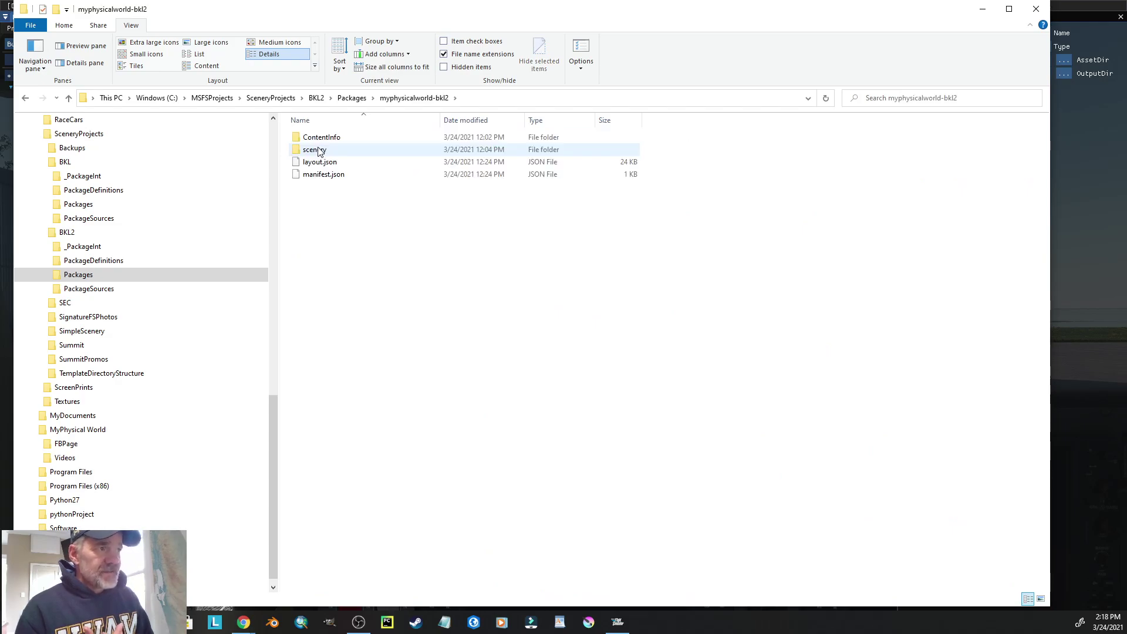
pyautogui.doubleClick(322, 151)
pyautogui.click(318, 139)
pyautogui.doubleClick(318, 139)
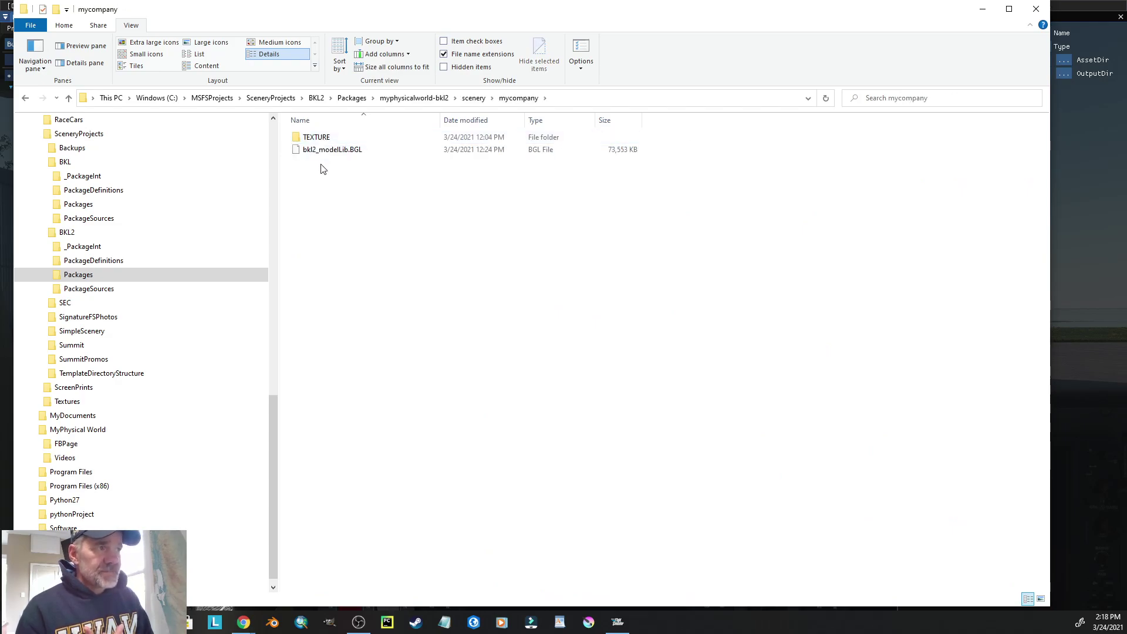